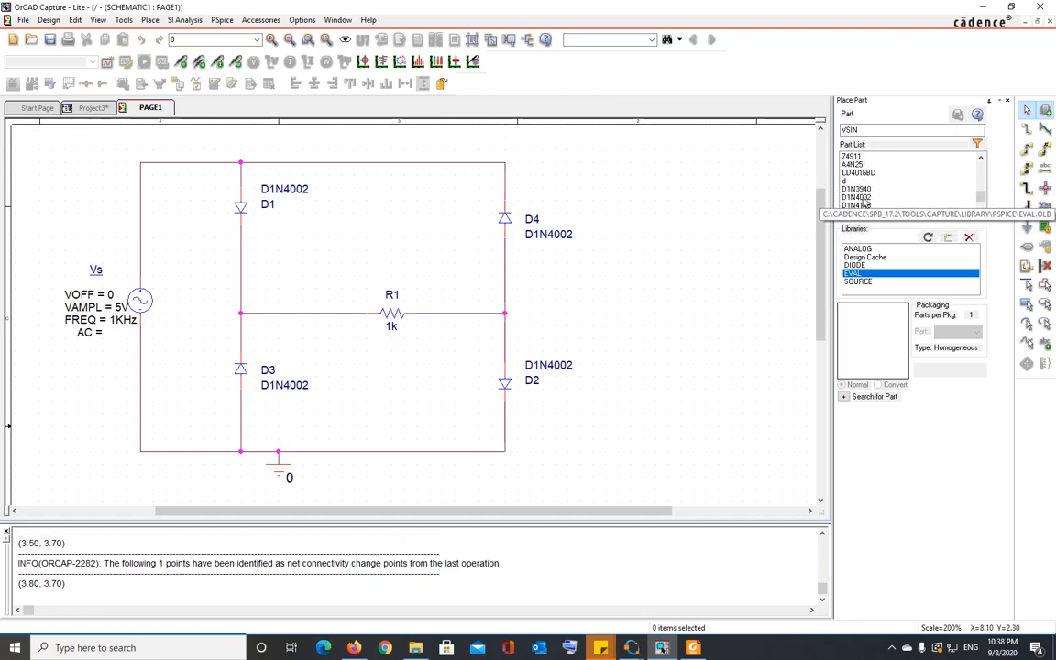
Select the D1N4002 diode in the EVAL library and create a new simulation profile named sim1.
click(856, 197)
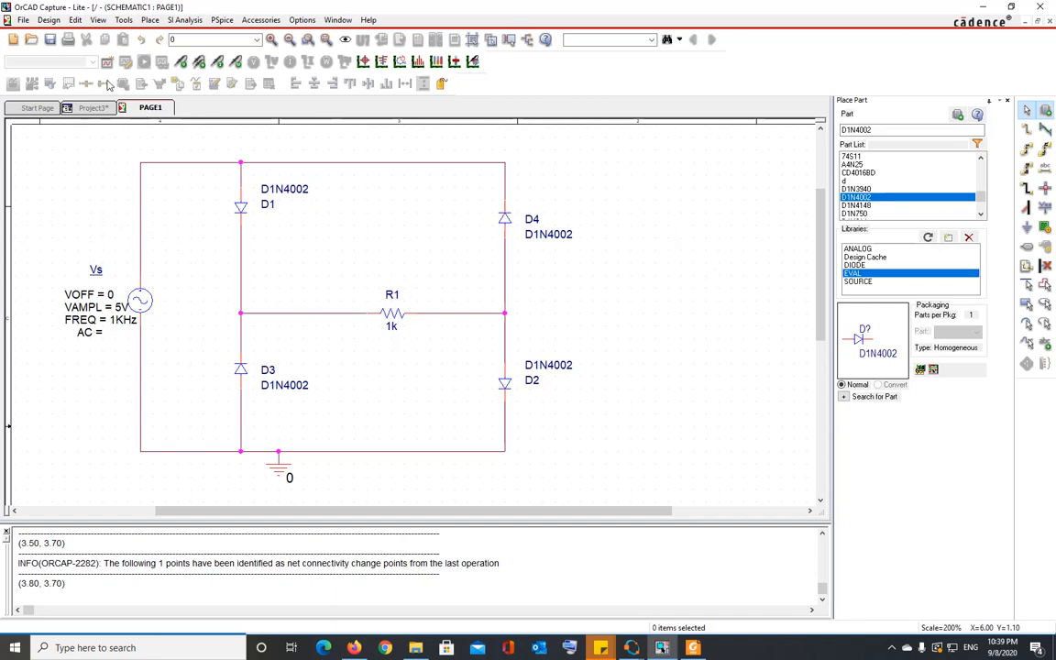
click(106, 62)
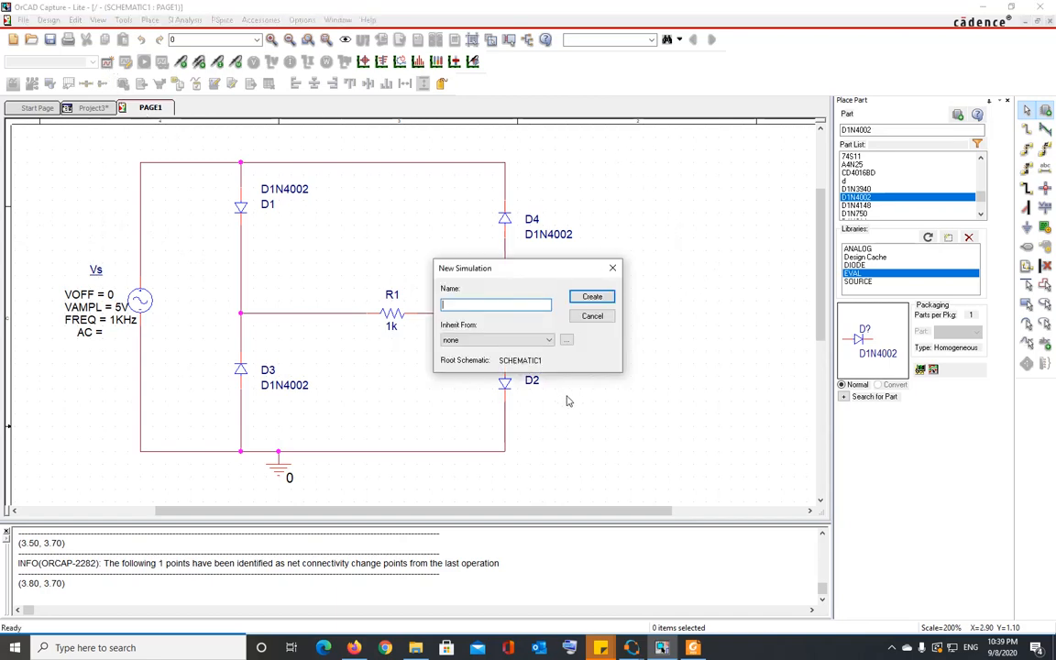
text(sim1)
key(Return)
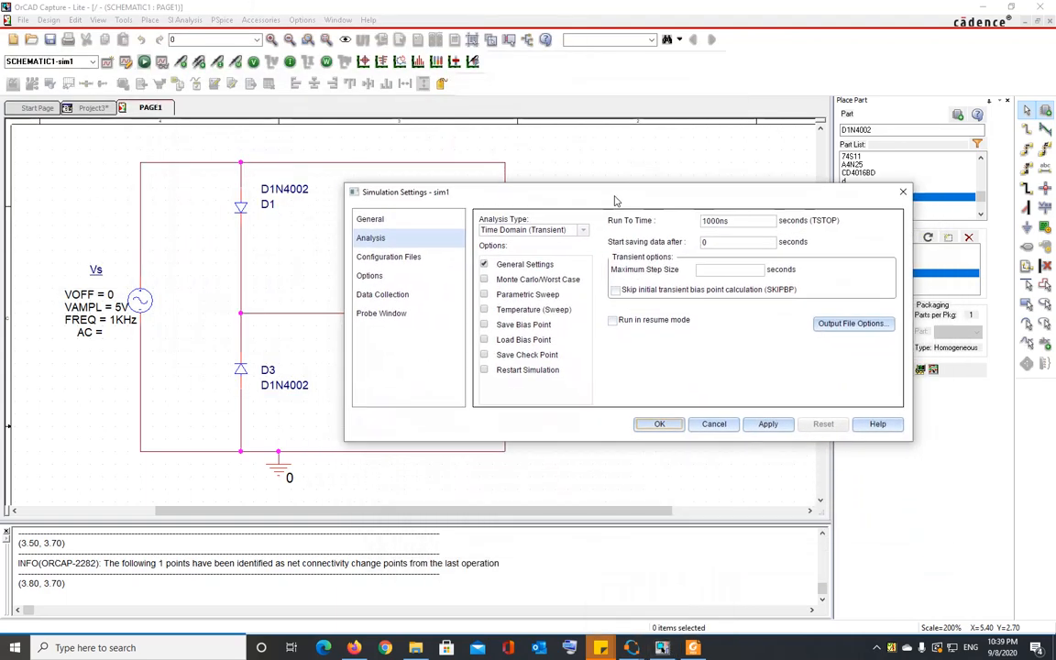
Set the transient analysis run time to 4m and the maximum step size to 0.01ms, and apply the simulation settings.
double_click(741, 221)
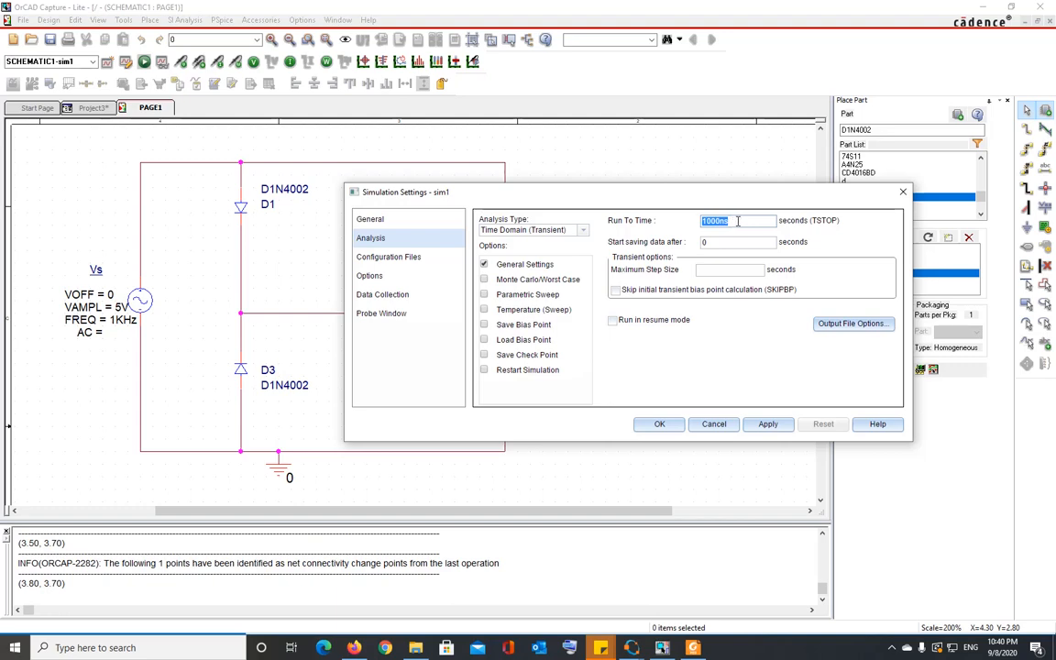
text(4m)
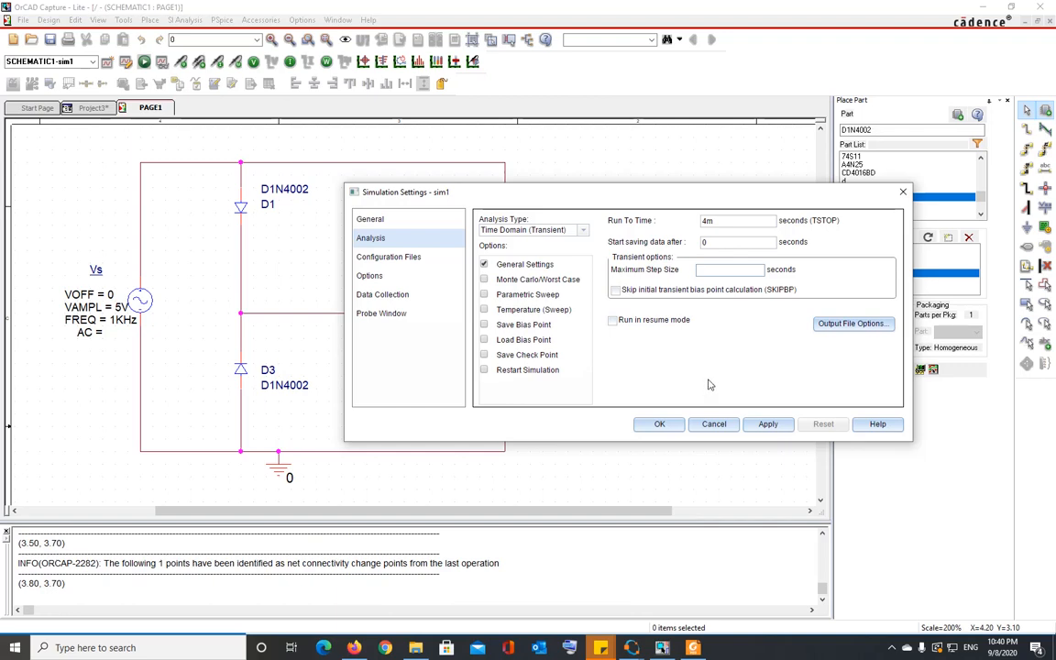
text(0.01ms)
click(769, 424)
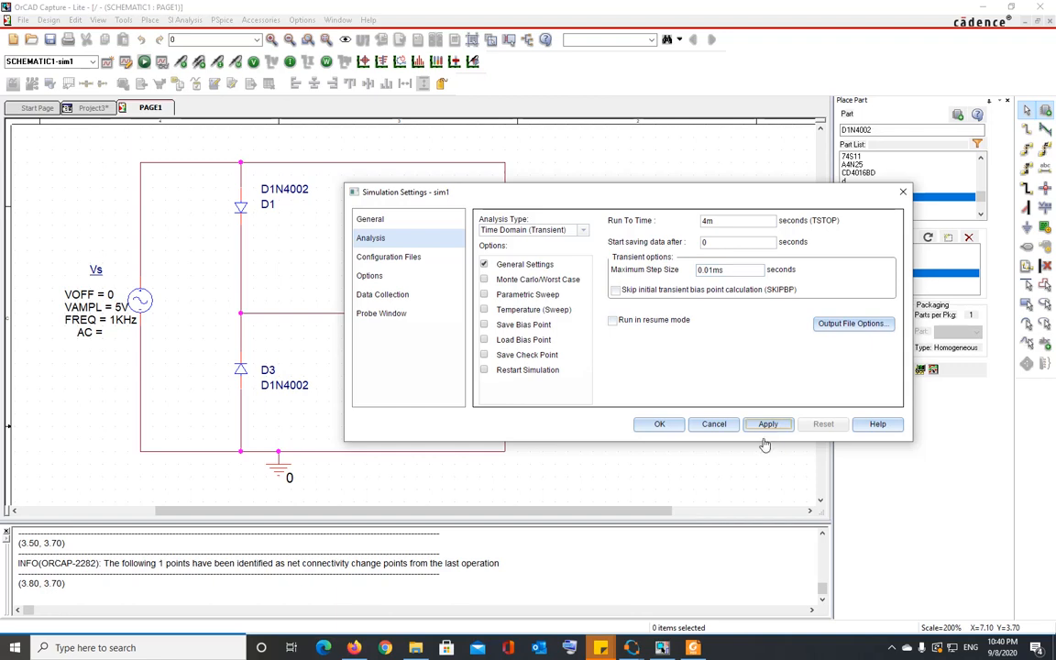
click(659, 425)
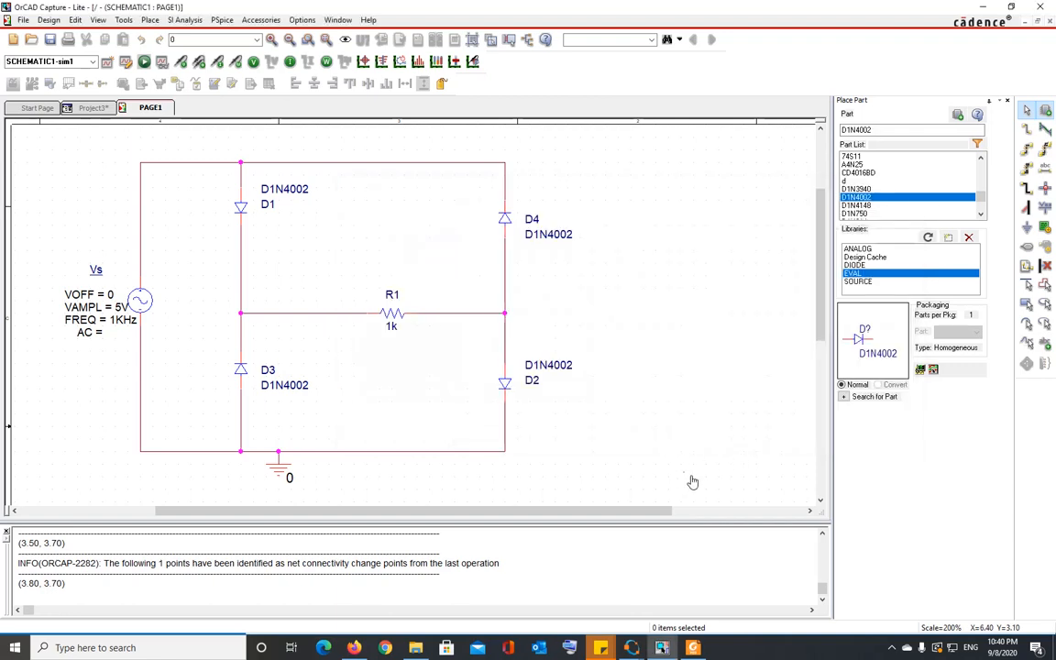
Run the PSpice simulation, check its plot window, and return to the bridge rectifier schematic.
click(144, 61)
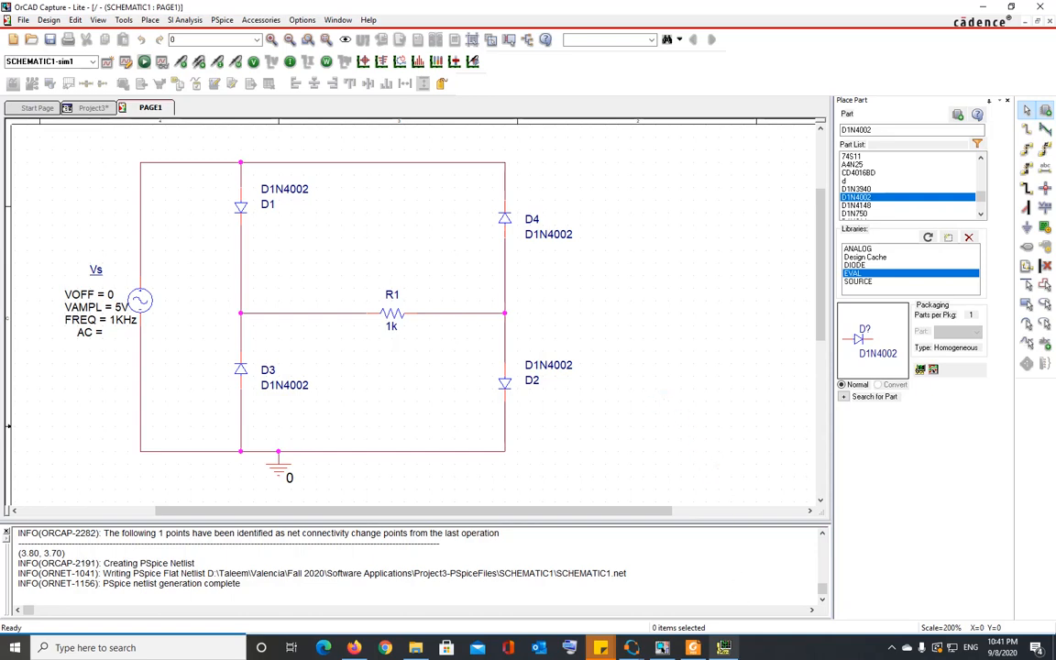
click(724, 648)
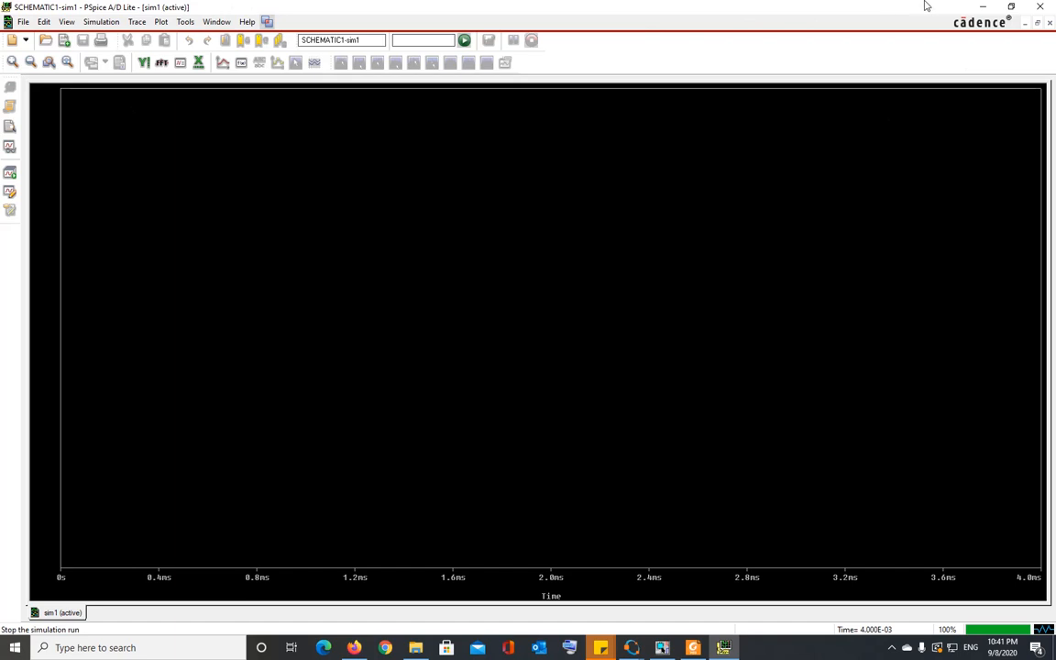
click(980, 6)
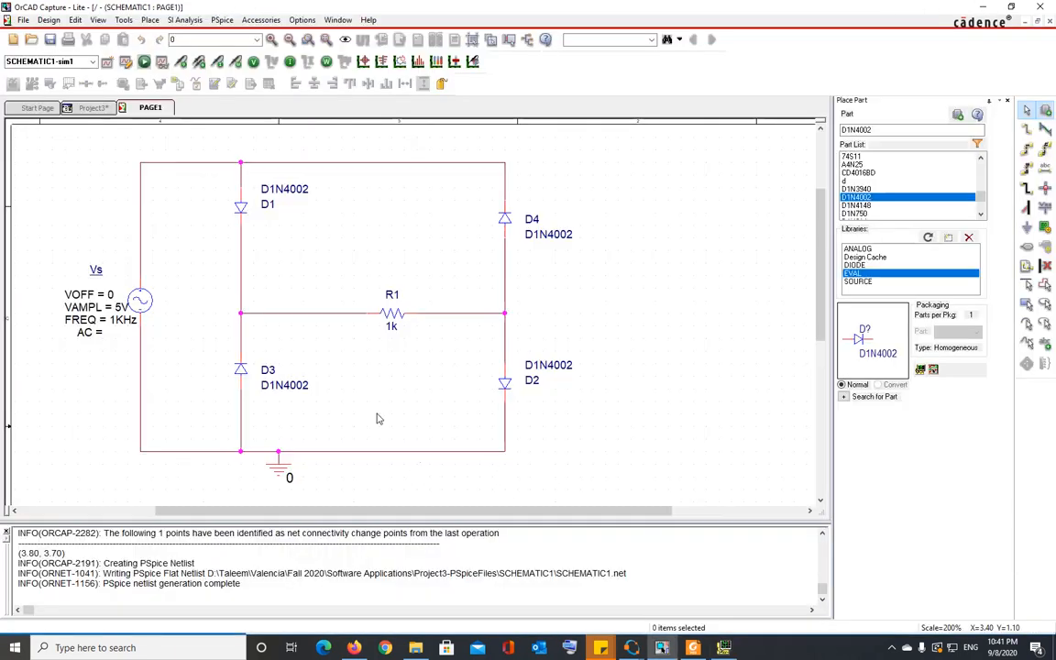
Place a voltage marker at the upper terminal of source Vs and a pair of differential voltage markers across resistor R1.
click(181, 61)
click(144, 275)
click(181, 61)
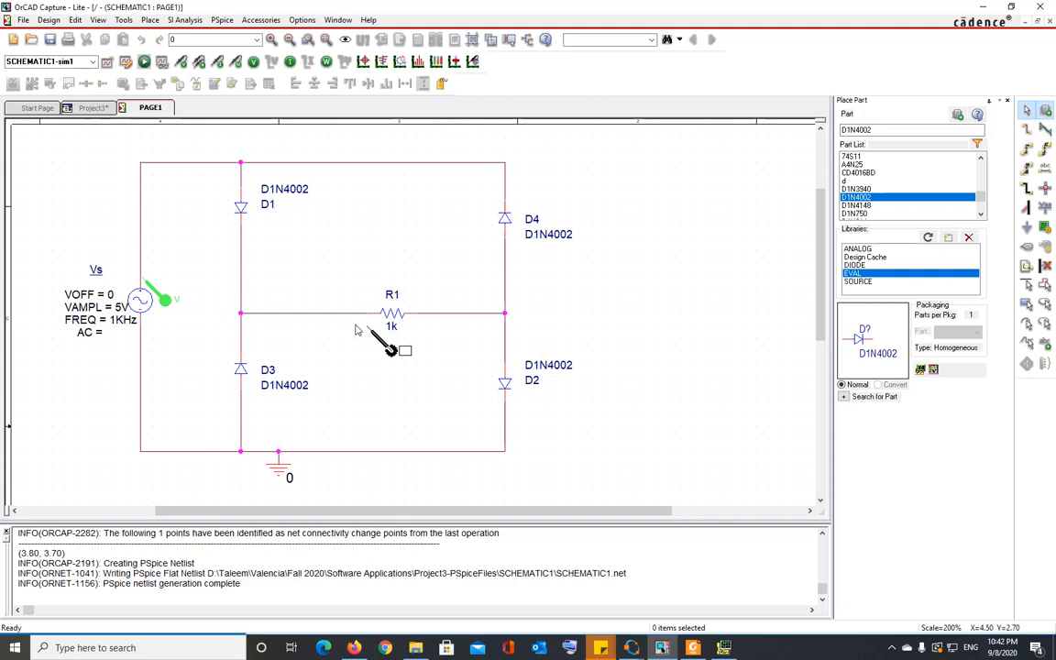
click(366, 314)
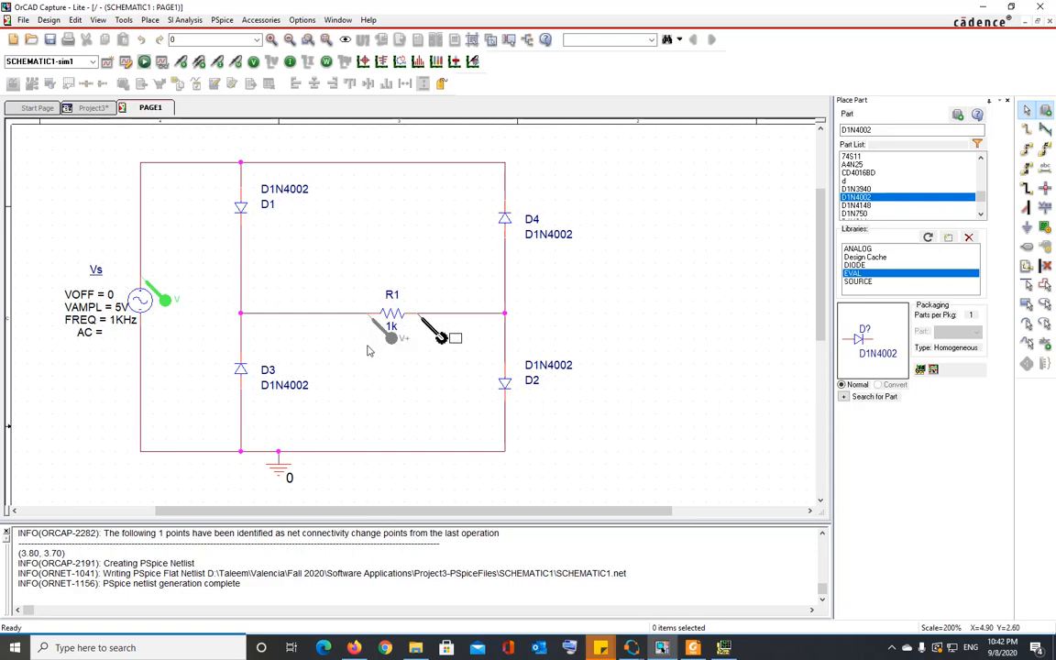
click(412, 322)
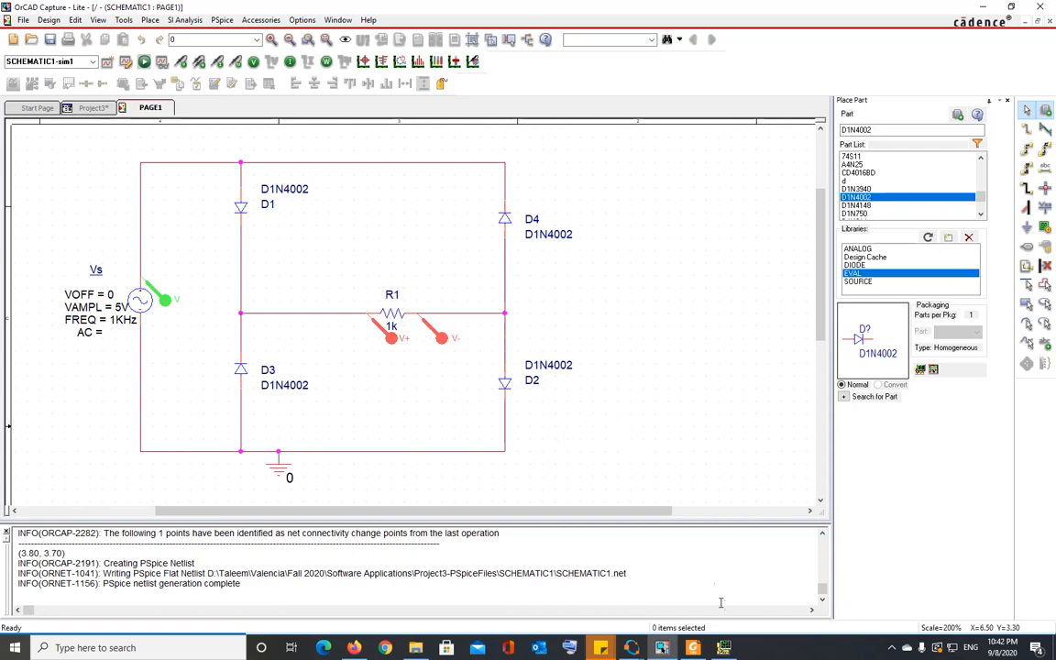
Examine the source and R1 voltage waveforms in PSpice A/D and compare them with the markers on the schematic.
click(724, 648)
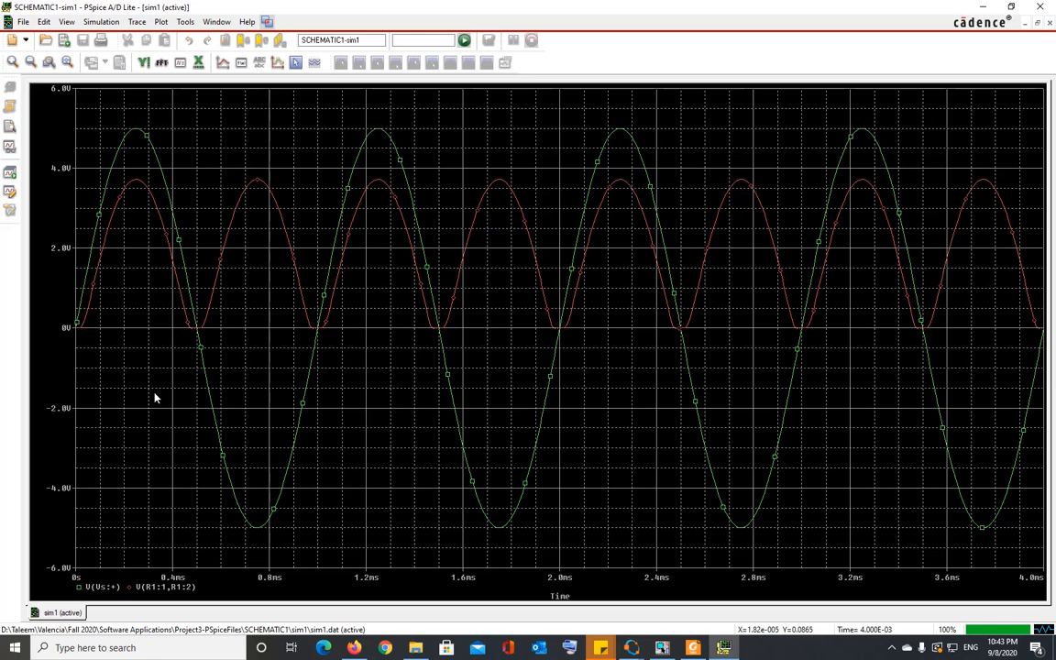
click(663, 648)
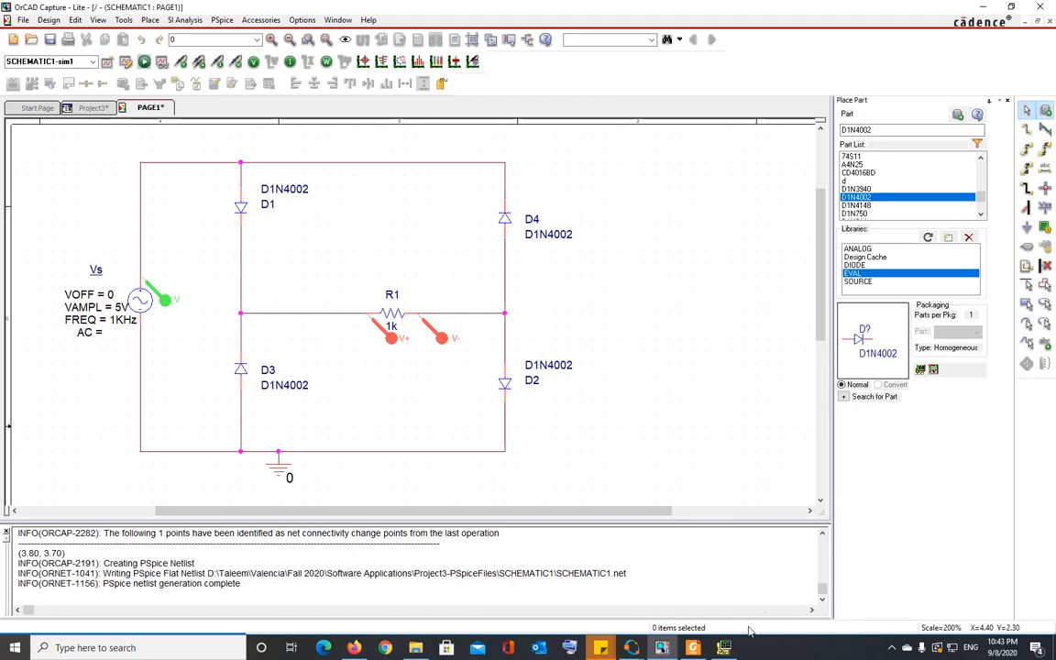
click(725, 648)
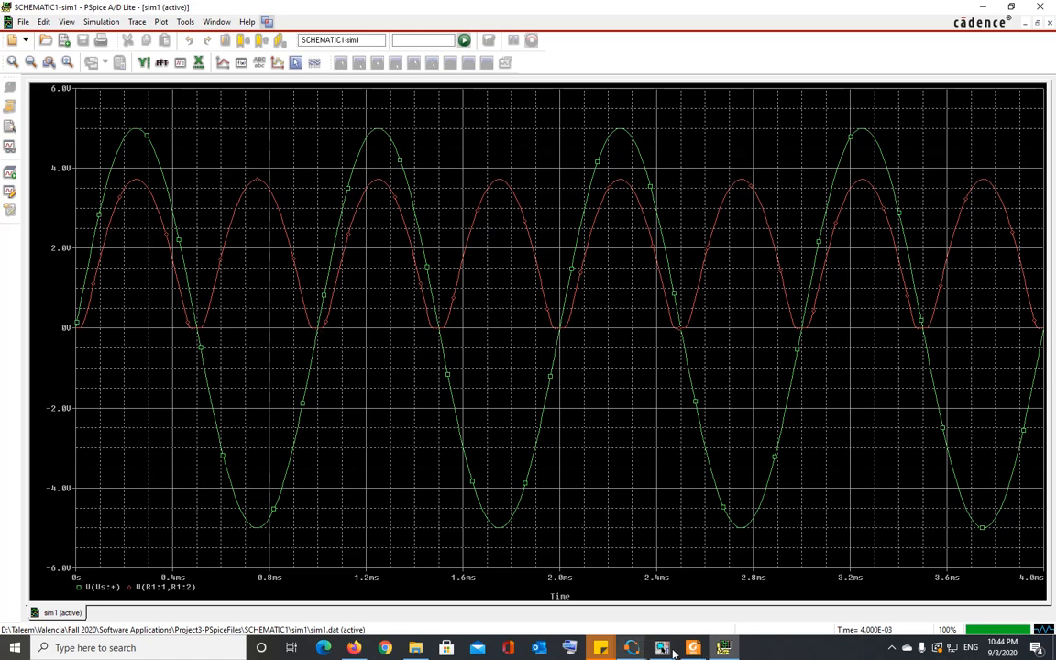
key(alt+Tab)
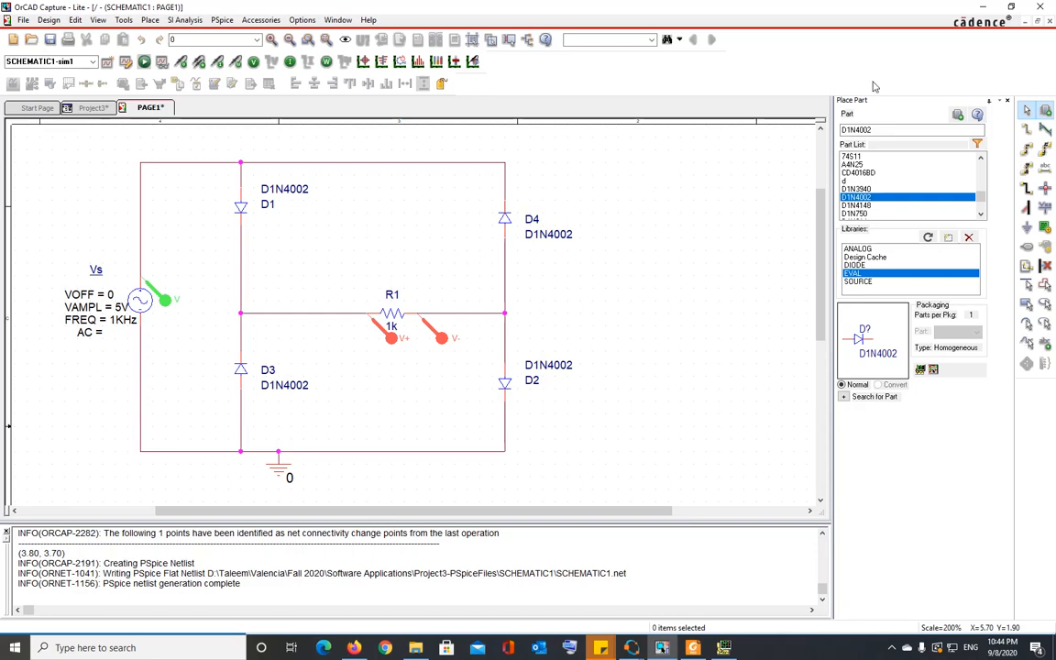
click(982, 6)
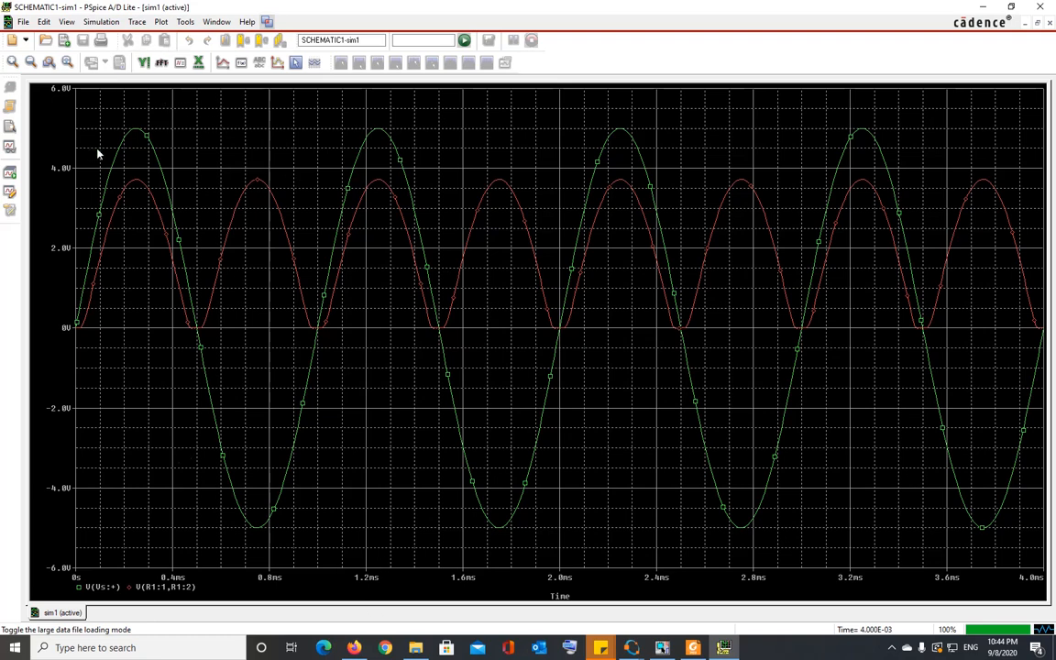
Show the cursor window below the plot and turn on the trace cursor.
click(67, 23)
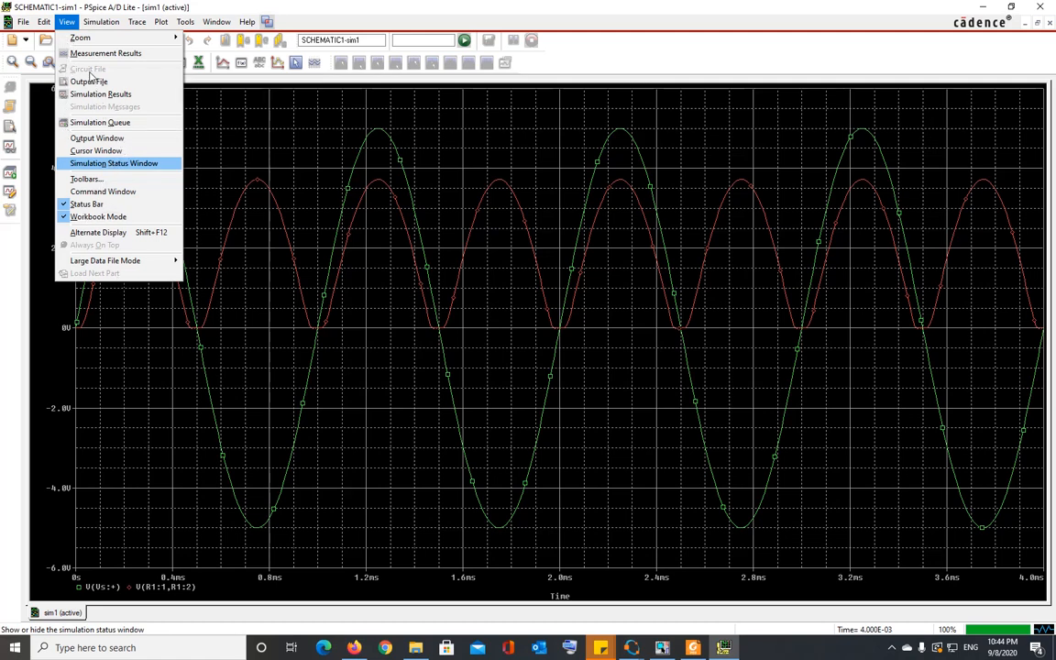
click(103, 150)
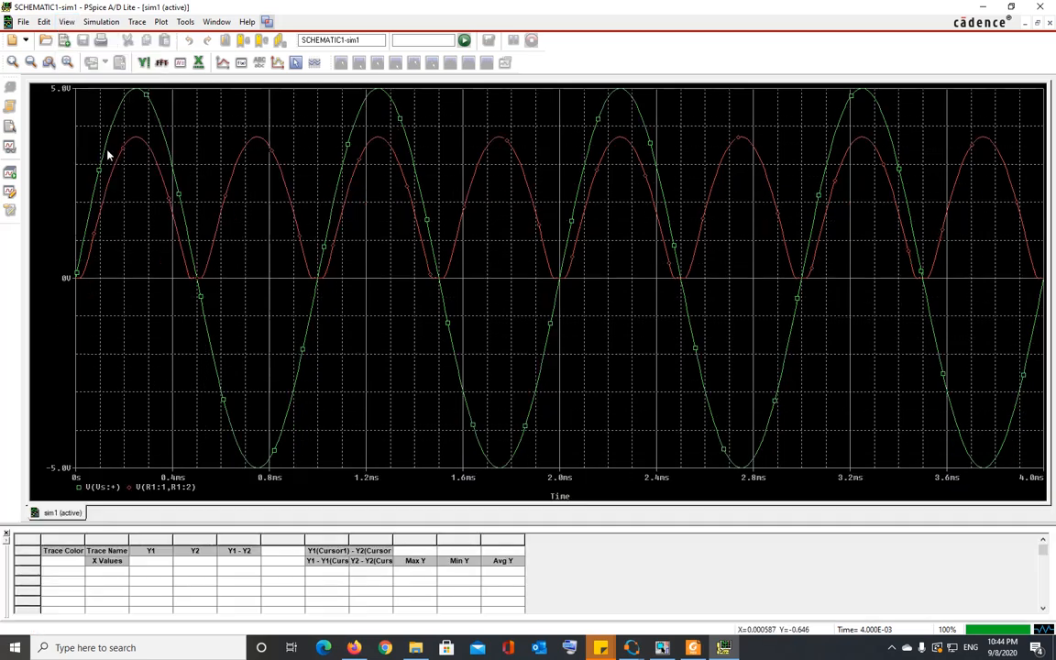
click(295, 61)
Measure both traces with the cursor at the first and second positive peaks of the Vs waveform.
click(144, 253)
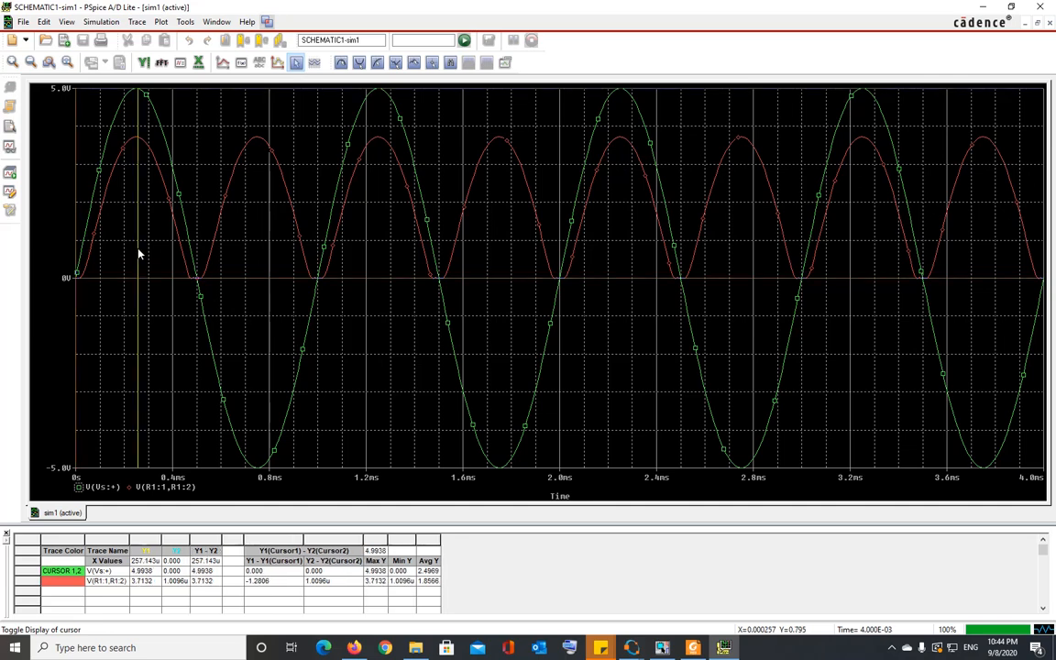
click(139, 255)
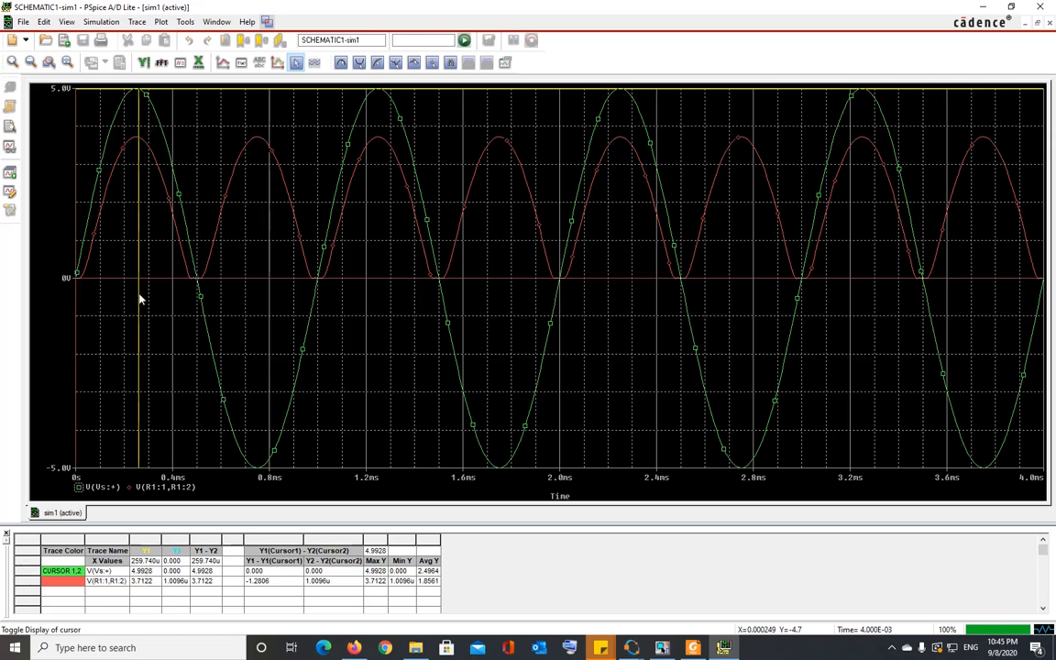
key(Left)
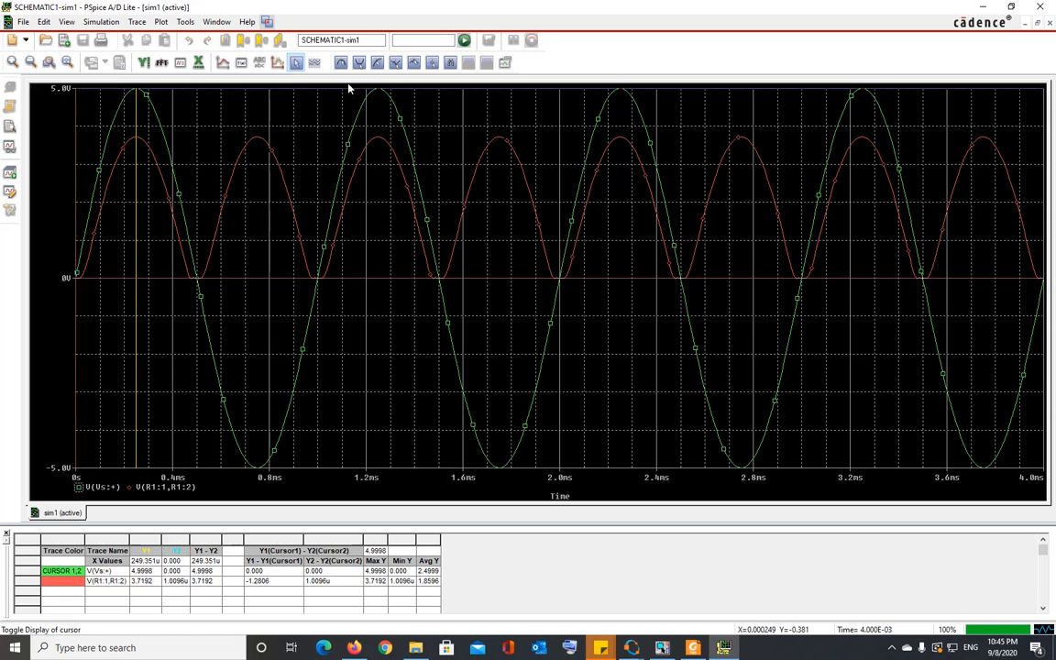
key(shift+ctrl+k)
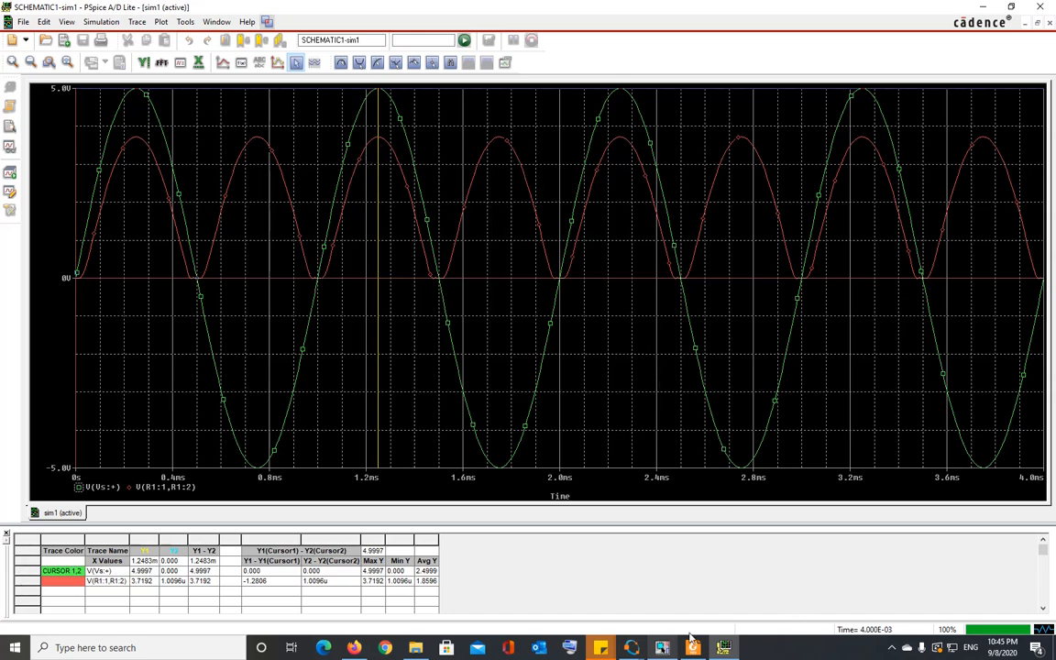
Switch to the PSpice tutorial PDF in Foxit Reader and read Exercises 9 and 10, comparing them with the simulated waveforms and the schematic.
click(664, 649)
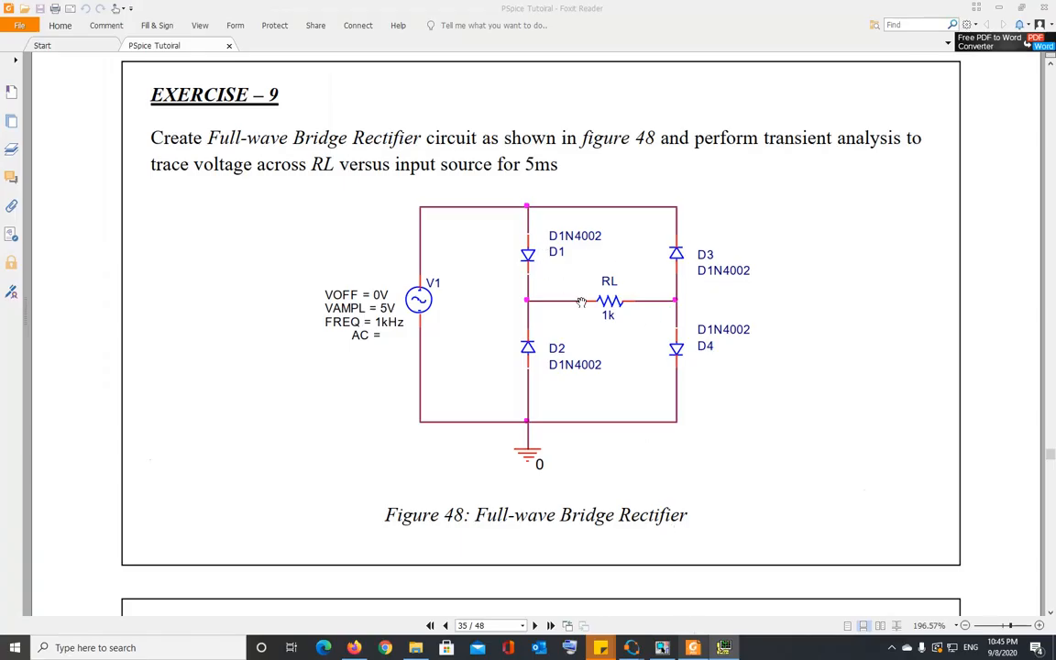
scroll(524, 273, down, 5)
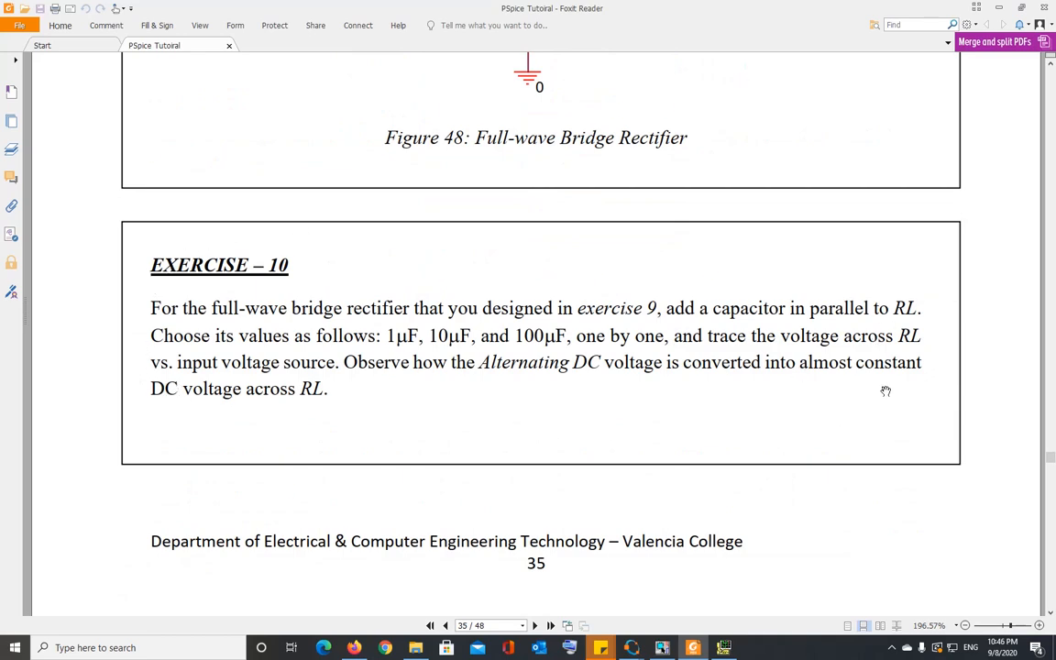
scroll(883, 387, up, 5)
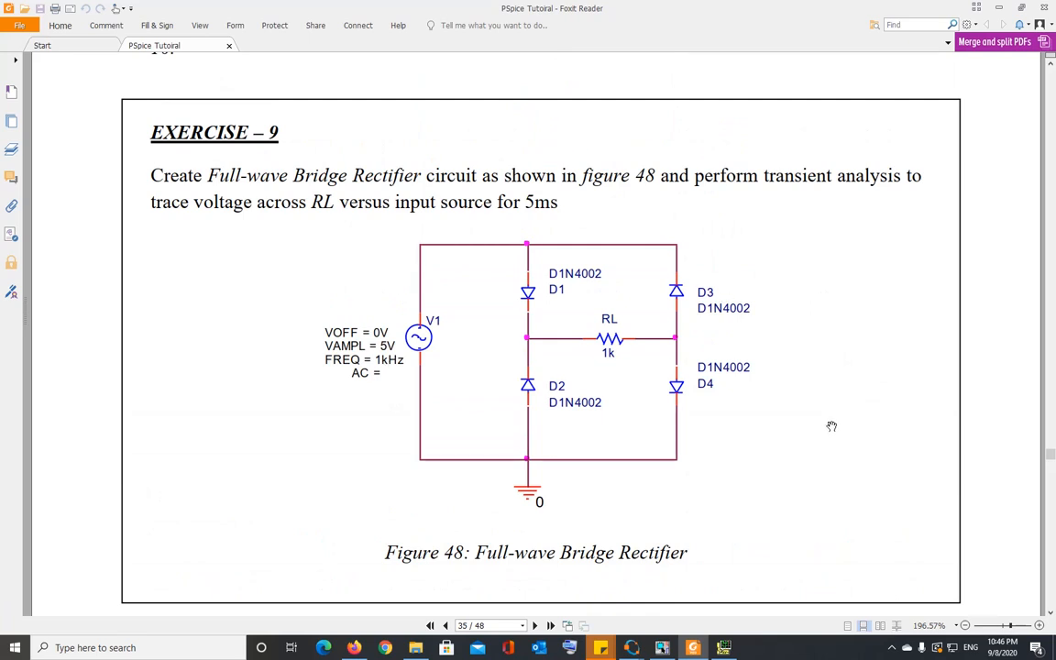
scroll(830, 426, down, 5)
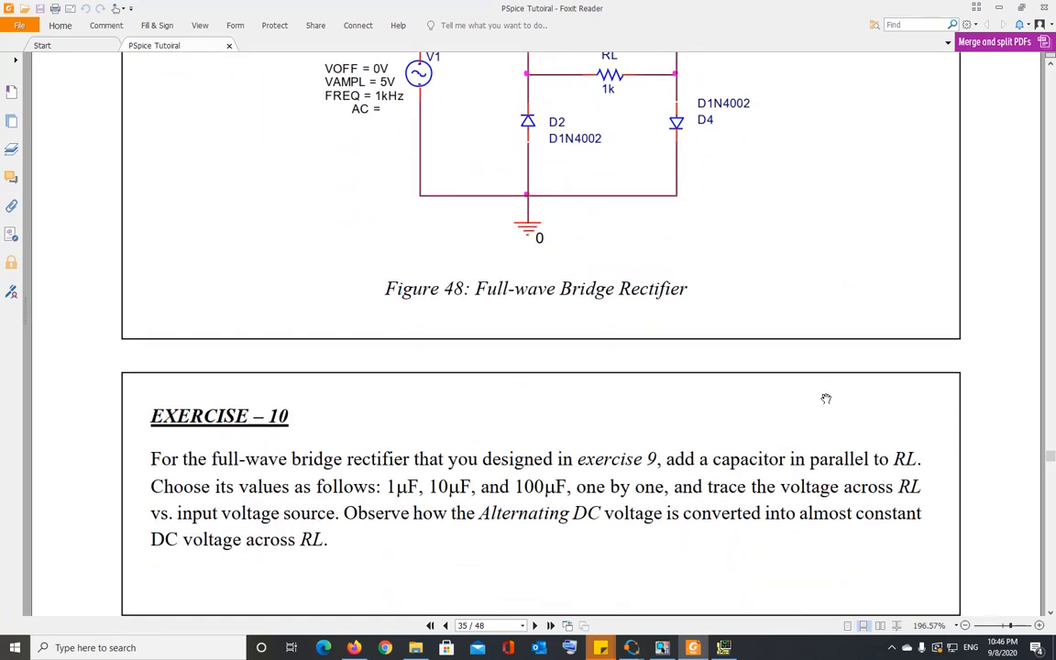
scroll(833, 464, up, 2)
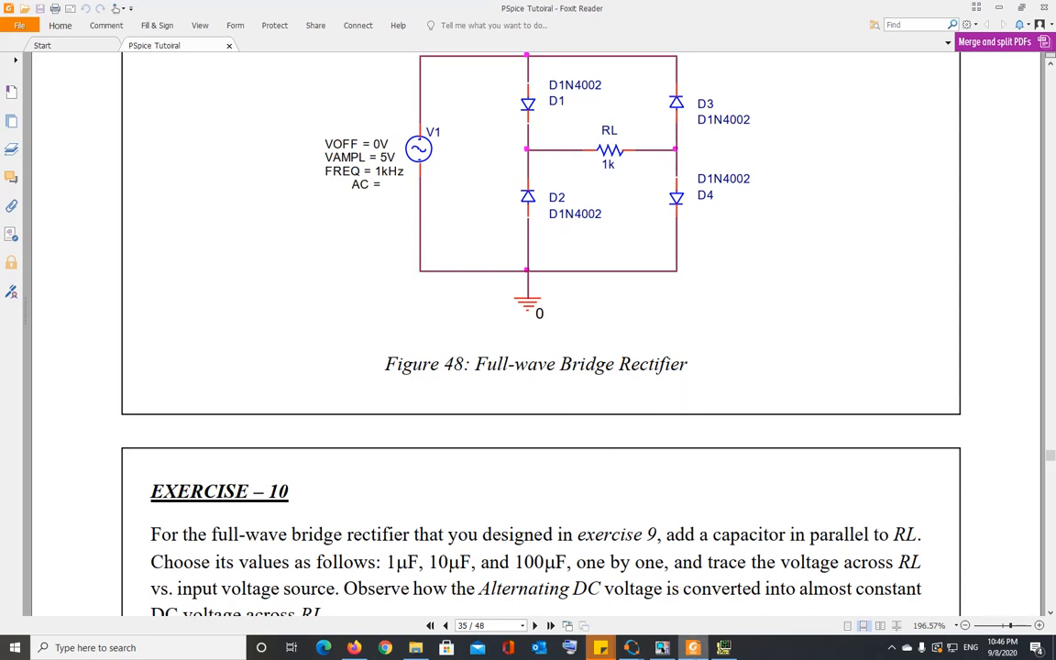
click(663, 648)
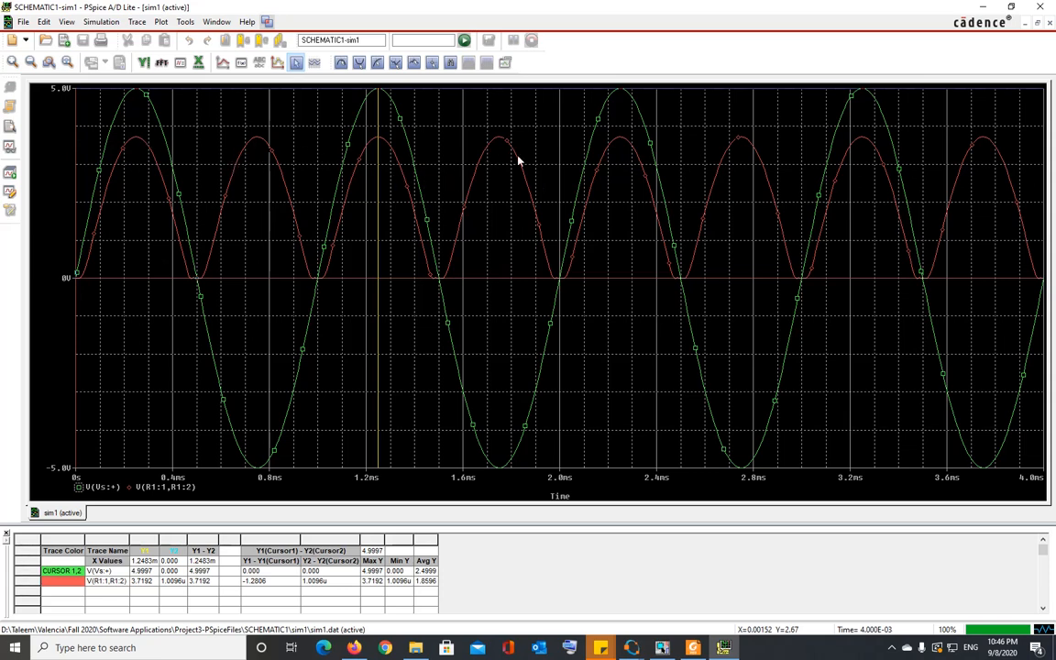
click(658, 648)
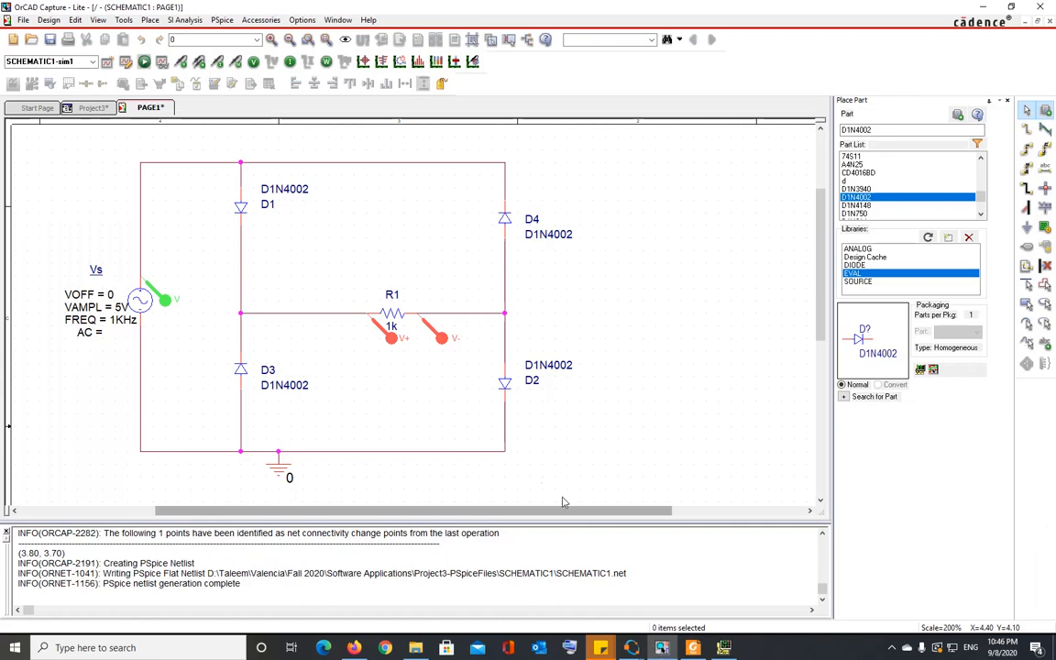
key(alt+Tab)
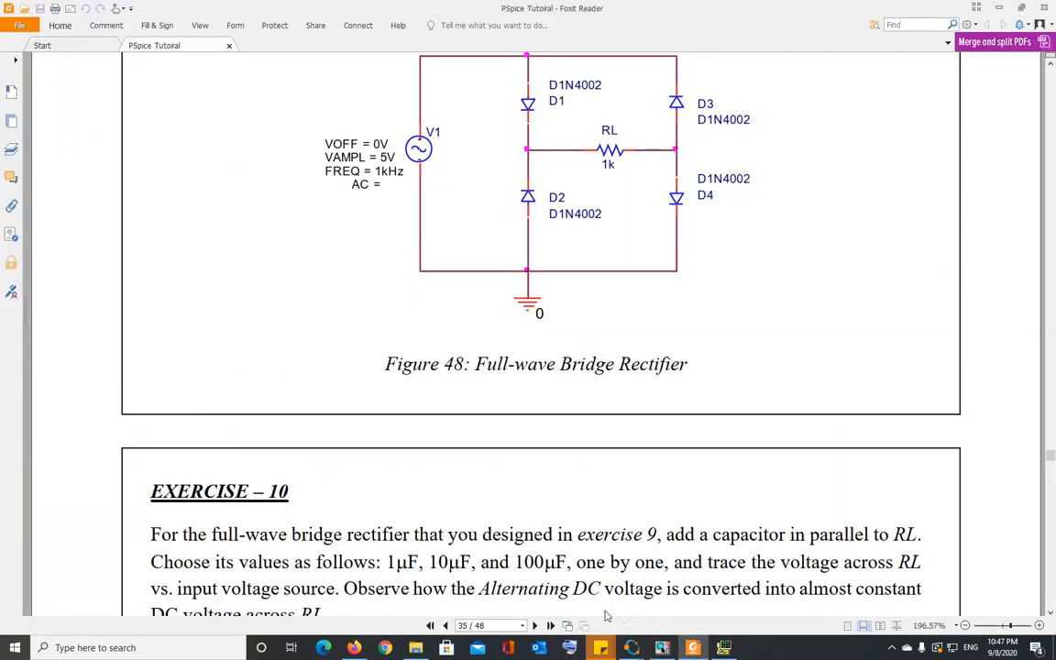